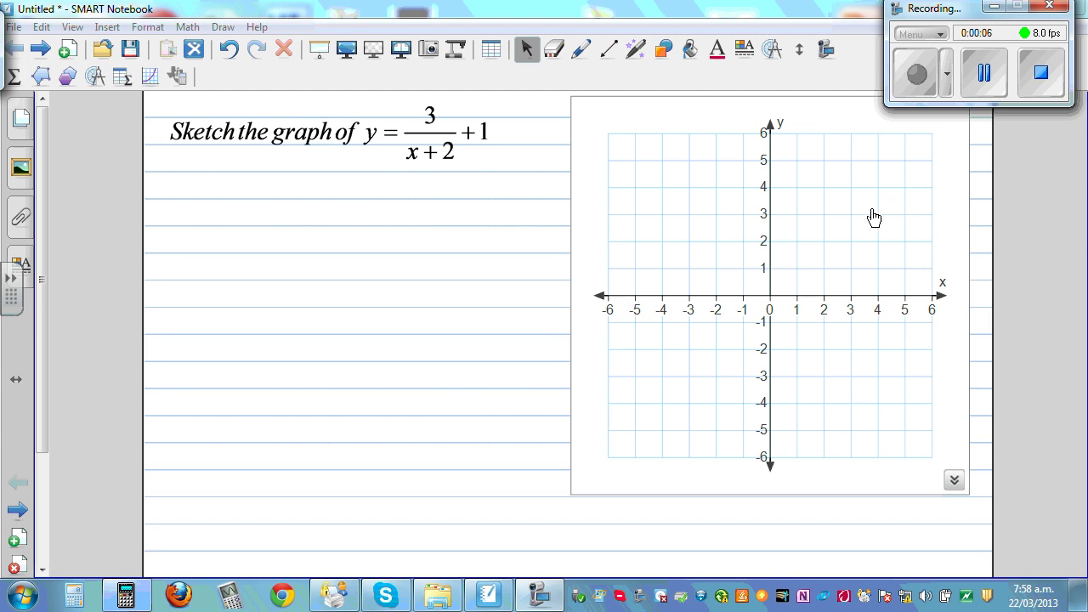
- Select the Pen tool for freehand writing on the question page
{"action": "left_click", "coordinate": [581, 49]}
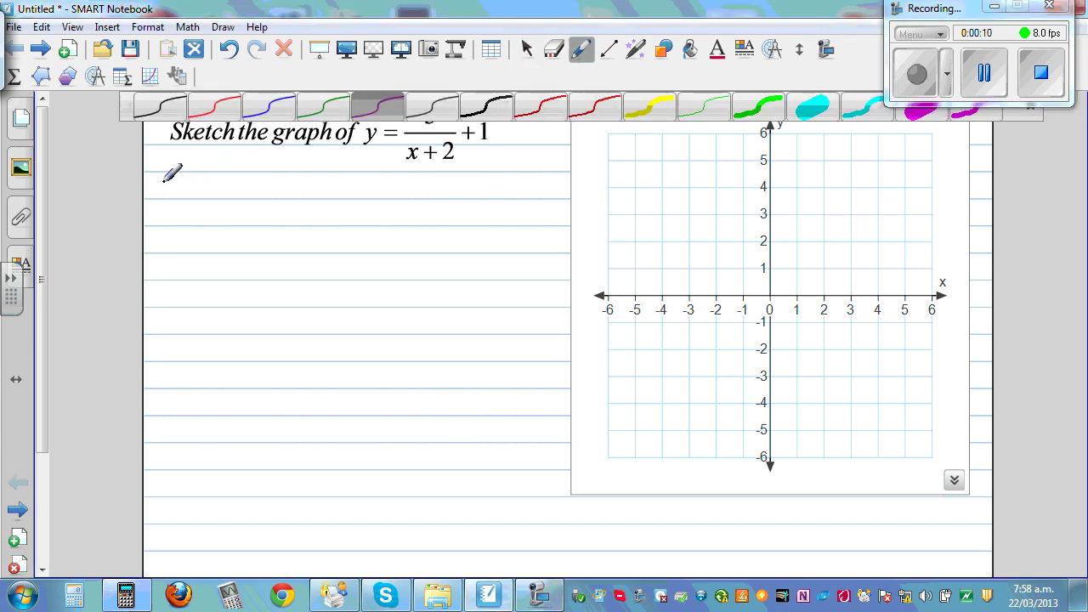
- Handwrite the underlined magenta headings 'Hyperbola' and 'Vertical asymptote' beneath the question
{"action": "mouse_move", "coordinate": [165, 177]}
{"action": "left_mouse_down"}
{"action": "mouse_move", "coordinate": [165, 195]}
{"action": "mouse_move", "coordinate": [176, 186]}
{"action": "mouse_move", "coordinate": [190, 204]}
{"action": "mouse_move", "coordinate": [204, 184]}
{"action": "mouse_move", "coordinate": [215, 201]}
{"action": "mouse_move", "coordinate": [246, 182]}
{"action": "mouse_move", "coordinate": [282, 197]}
{"action": "left_mouse_up"}
{"action": "left_click_drag", "start_coordinate": [158, 206], "coordinate": [256, 204]}
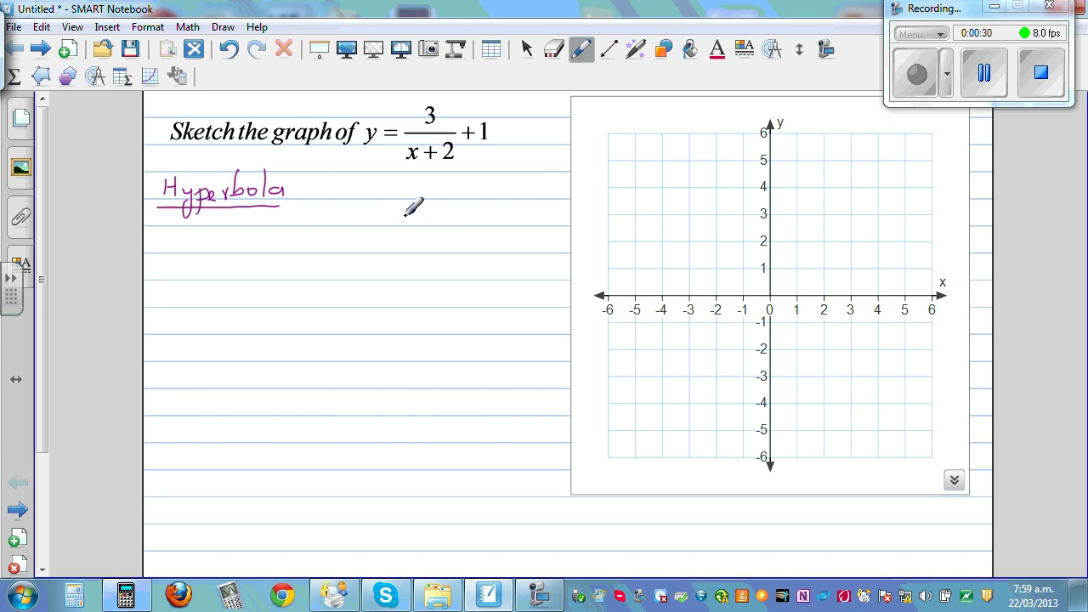
{"action": "left_click_drag", "start_coordinate": [170, 231], "coordinate": [232, 248]}
{"action": "mouse_move", "coordinate": [224, 236]}
{"action": "left_mouse_down"}
{"action": "mouse_move", "coordinate": [254, 230]}
{"action": "mouse_move", "coordinate": [270, 244]}
{"action": "mouse_move", "coordinate": [353, 248]}
{"action": "left_mouse_up"}
{"action": "left_click", "coordinate": [256, 227]}
{"action": "mouse_move", "coordinate": [360, 238]}
{"action": "left_mouse_down"}
{"action": "mouse_move", "coordinate": [355, 258]}
{"action": "mouse_move", "coordinate": [396, 244]}
{"action": "mouse_move", "coordinate": [395, 270]}
{"action": "mouse_move", "coordinate": [401, 248]}
{"action": "mouse_move", "coordinate": [426, 250]}
{"action": "mouse_move", "coordinate": [435, 231]}
{"action": "mouse_move", "coordinate": [468, 248]}
{"action": "mouse_move", "coordinate": [476, 227]}
{"action": "mouse_move", "coordinate": [486, 246]}
{"action": "left_mouse_up"}
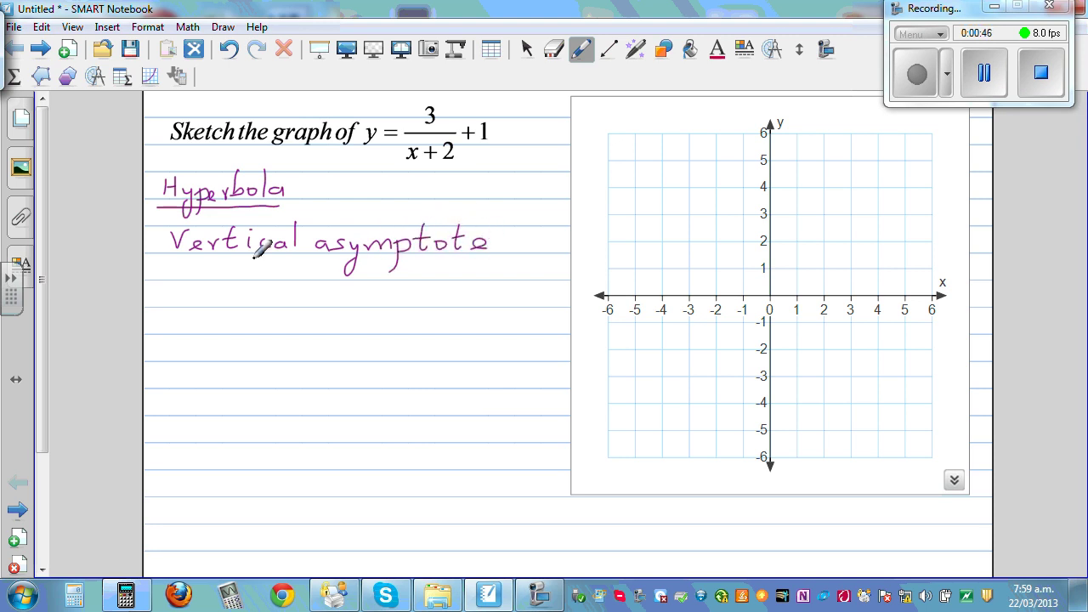
{"action": "left_click_drag", "start_coordinate": [169, 252], "coordinate": [486, 253]}
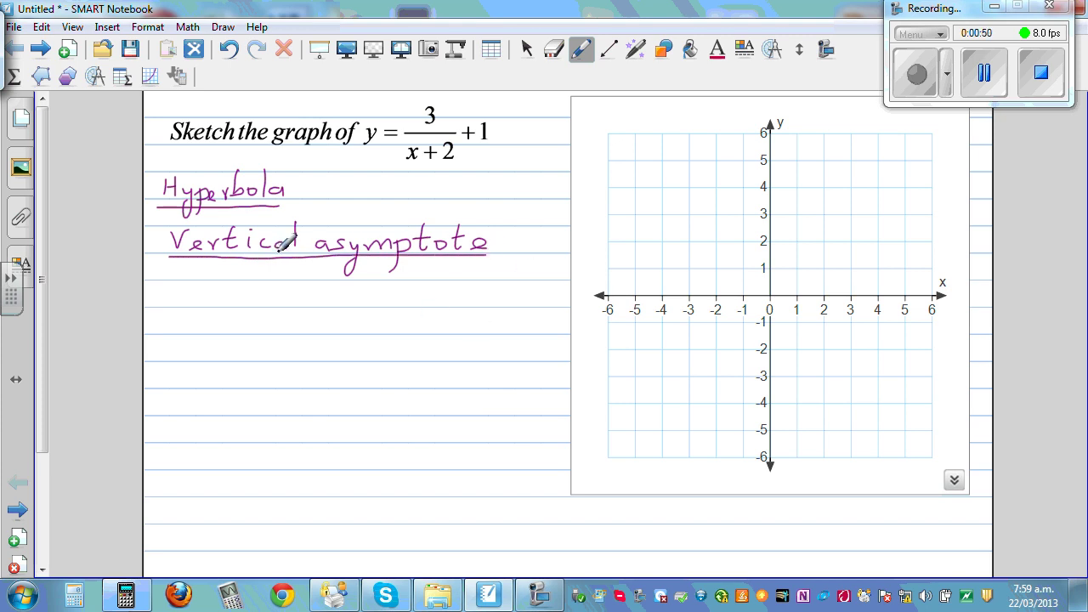
- Write 'When denominator = 0' and bracket the x + 2 in the formula
{"action": "mouse_move", "coordinate": [154, 290]}
{"action": "left_mouse_down"}
{"action": "mouse_move", "coordinate": [185, 281]}
{"action": "mouse_move", "coordinate": [193, 302]}
{"action": "mouse_move", "coordinate": [279, 292]}
{"action": "mouse_move", "coordinate": [273, 301]}
{"action": "mouse_move", "coordinate": [355, 305]}
{"action": "mouse_move", "coordinate": [374, 293]}
{"action": "mouse_move", "coordinate": [396, 307]}
{"action": "mouse_move", "coordinate": [439, 297]}
{"action": "mouse_move", "coordinate": [461, 307]}
{"action": "mouse_move", "coordinate": [463, 297]}
{"action": "mouse_move", "coordinate": [538, 287]}
{"action": "left_mouse_up"}
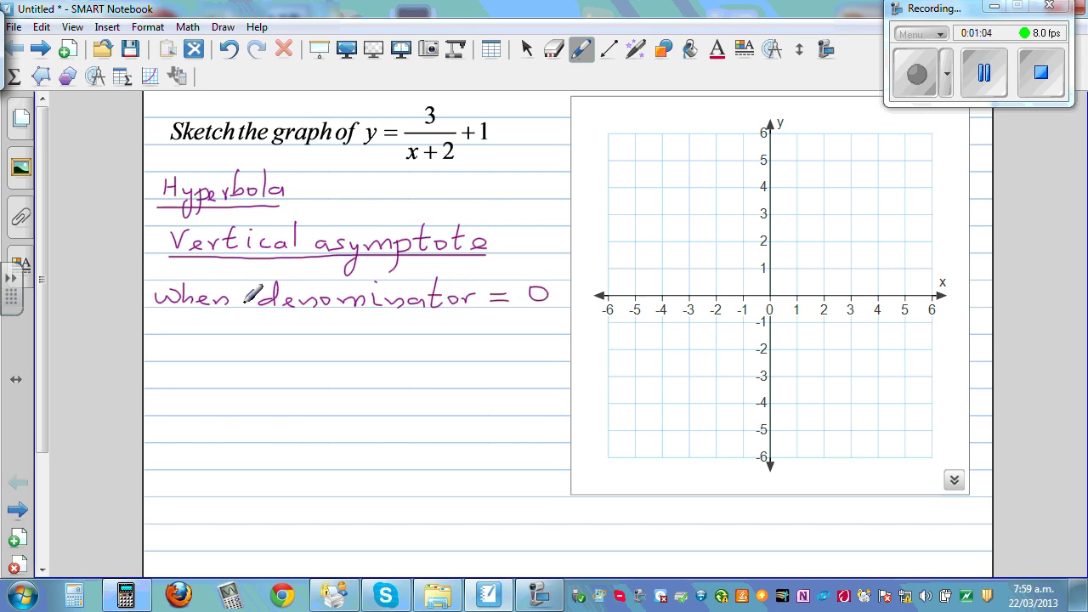
{"action": "left_click_drag", "start_coordinate": [397, 143], "coordinate": [394, 162]}
{"action": "left_click_drag", "start_coordinate": [460, 143], "coordinate": [460, 163]}
- Write 'x + 2 = 0' followed by the boxed solution 'x = -2'
{"action": "left_click_drag", "start_coordinate": [190, 346], "coordinate": [260, 348]}
{"action": "mouse_move", "coordinate": [248, 340]}
{"action": "left_mouse_down"}
{"action": "mouse_move", "coordinate": [244, 359]}
{"action": "mouse_move", "coordinate": [328, 342]}
{"action": "left_mouse_up"}
{"action": "mouse_move", "coordinate": [309, 351]}
{"action": "left_mouse_down"}
{"action": "mouse_move", "coordinate": [431, 356]}
{"action": "mouse_move", "coordinate": [460, 345]}
{"action": "left_mouse_up"}
{"action": "left_click_drag", "start_coordinate": [443, 353], "coordinate": [514, 354]}
{"action": "mouse_move", "coordinate": [397, 324]}
{"action": "left_mouse_down"}
{"action": "mouse_move", "coordinate": [394, 368]}
{"action": "mouse_move", "coordinate": [511, 370]}
{"action": "mouse_move", "coordinate": [535, 322]}
{"action": "mouse_move", "coordinate": [397, 325]}
{"action": "left_mouse_up"}
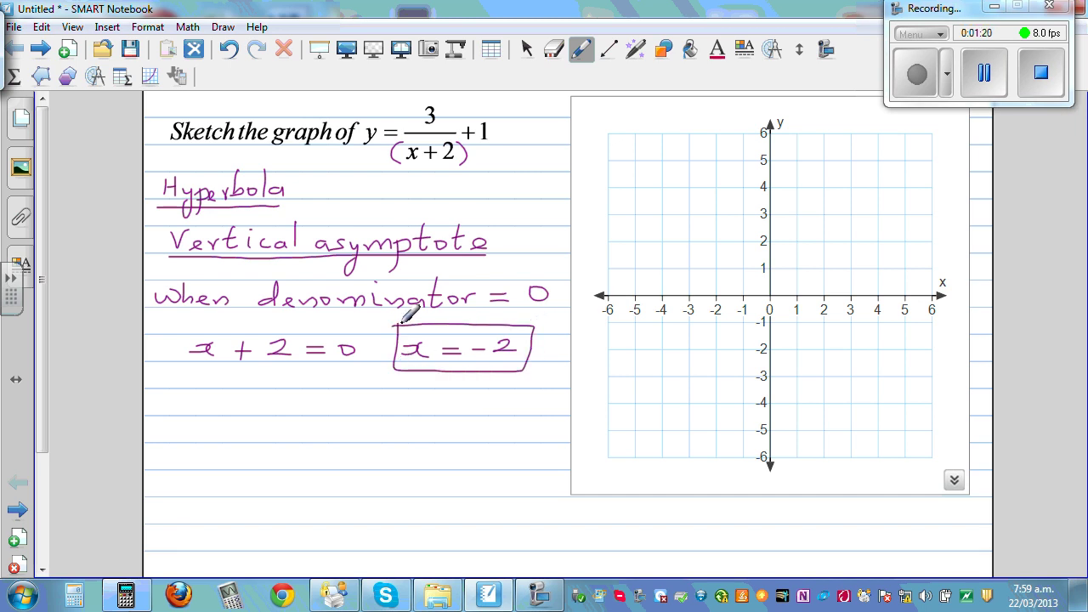
{"action": "left_click", "coordinate": [608, 51]}
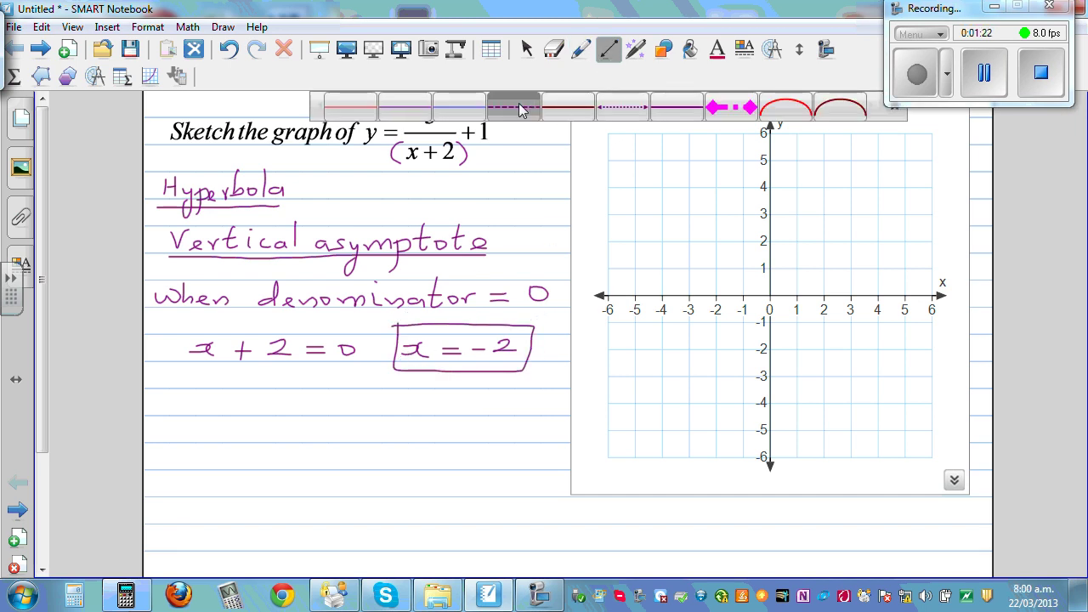
- Draw a dashed vertical line at x = -2 on the grid, label it, and restore the calculator
{"action": "left_click_drag", "start_coordinate": [718, 134], "coordinate": [715, 457]}
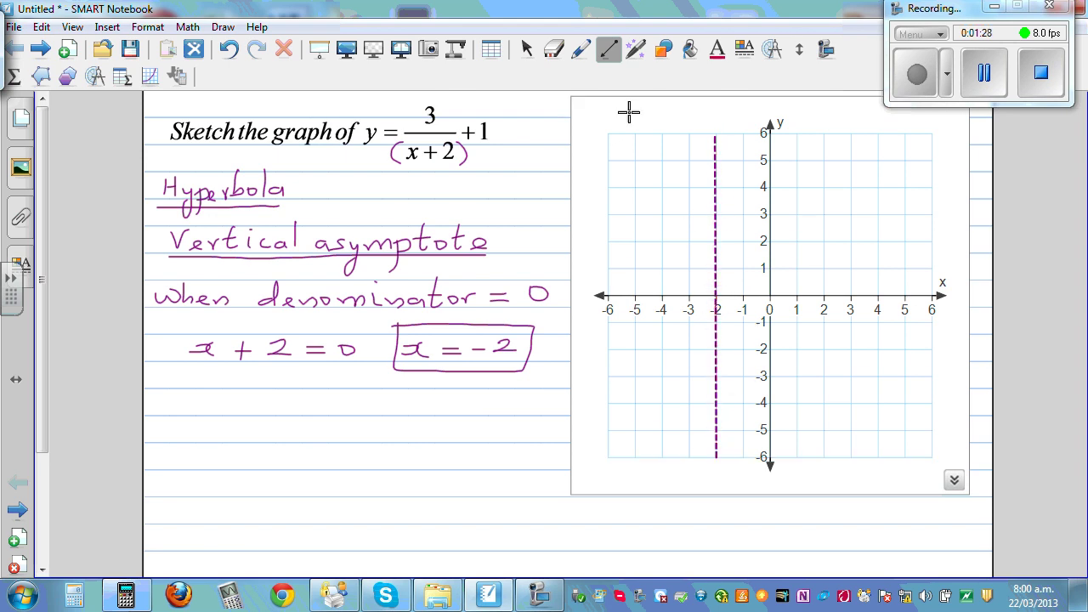
{"action": "left_click", "coordinate": [581, 49]}
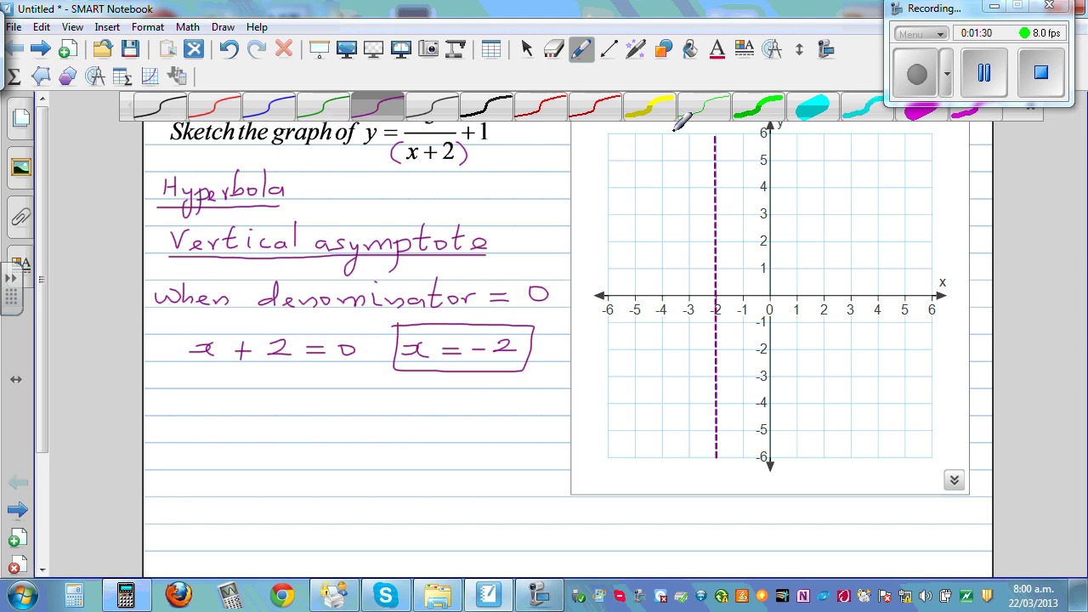
{"action": "mouse_move", "coordinate": [666, 130]}
{"action": "left_mouse_down"}
{"action": "mouse_move", "coordinate": [686, 138]}
{"action": "mouse_move", "coordinate": [751, 124]}
{"action": "left_mouse_up"}
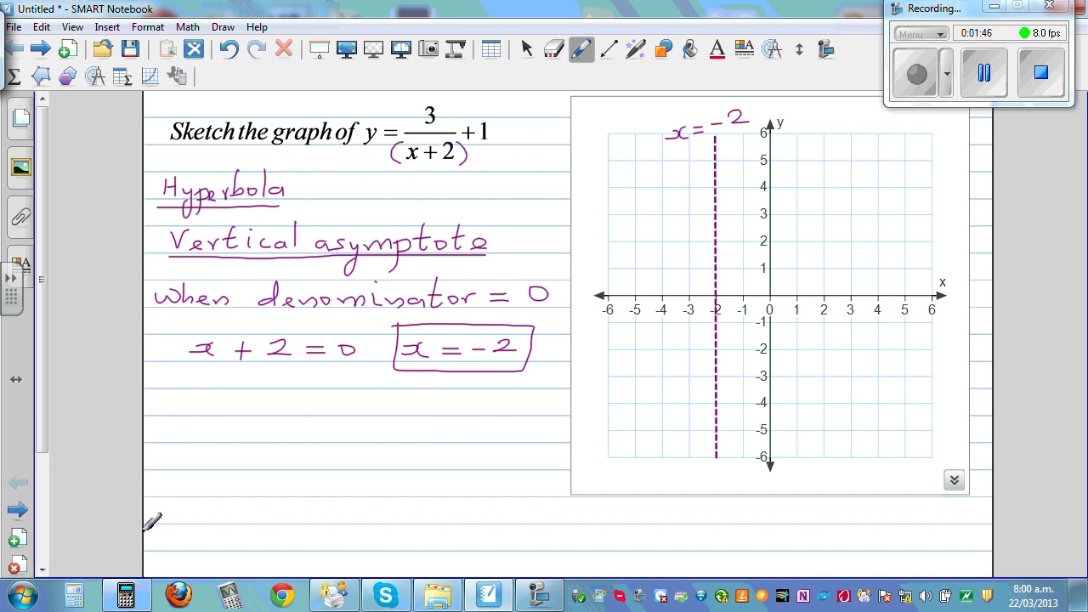
{"action": "left_click", "coordinate": [126, 595]}
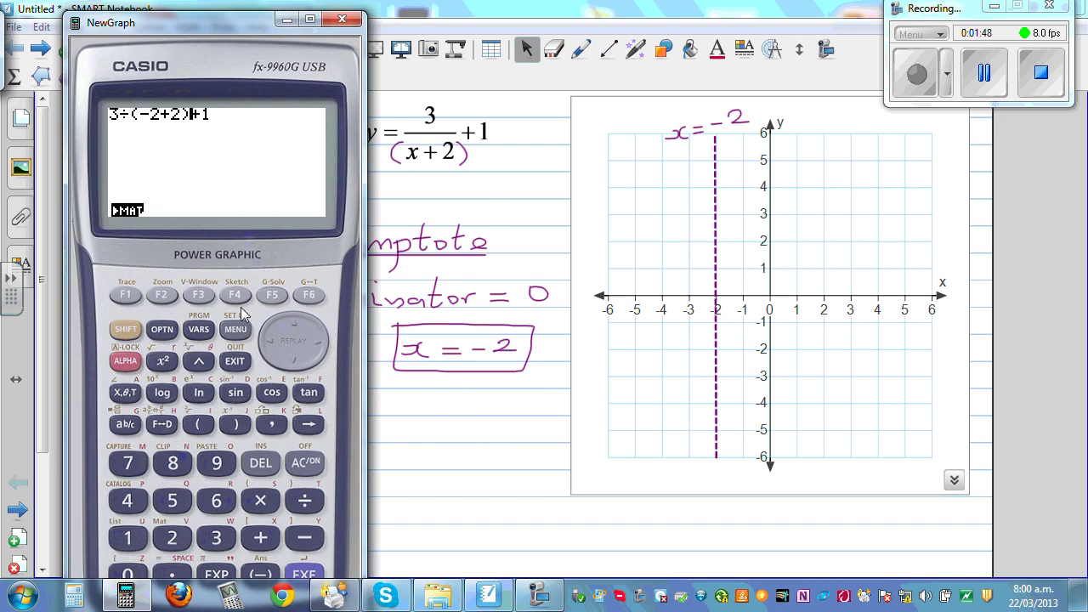
- Switch the Casio emulator to TABLE mode from the main menu
{"action": "left_click", "coordinate": [235, 329]}
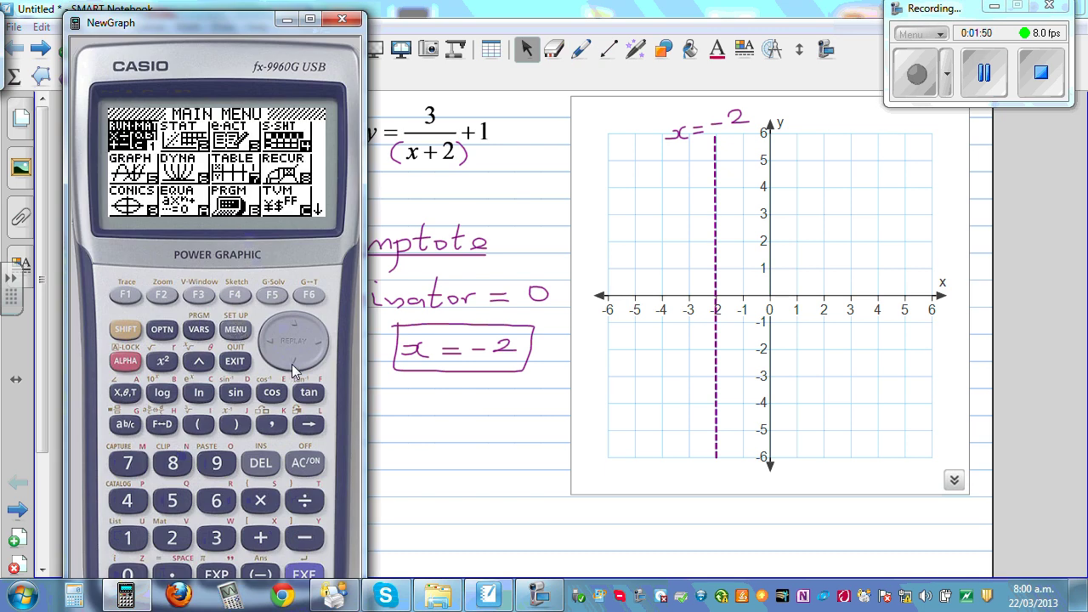
{"action": "left_click", "coordinate": [289, 367]}
{"action": "left_click", "coordinate": [322, 349]}
{"action": "left_click", "coordinate": [322, 349]}
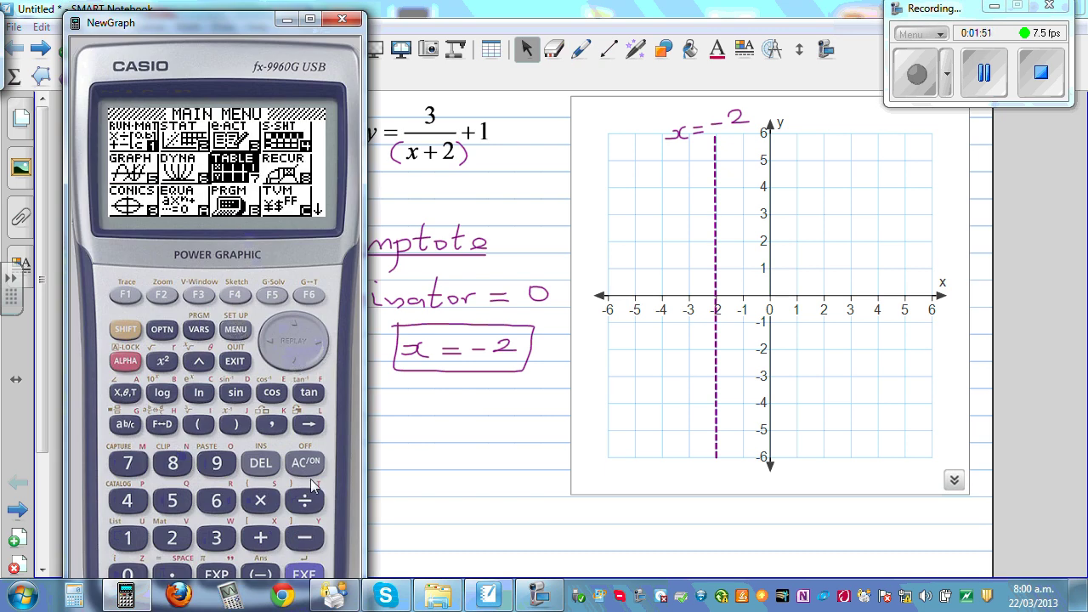
{"action": "left_click", "coordinate": [307, 574]}
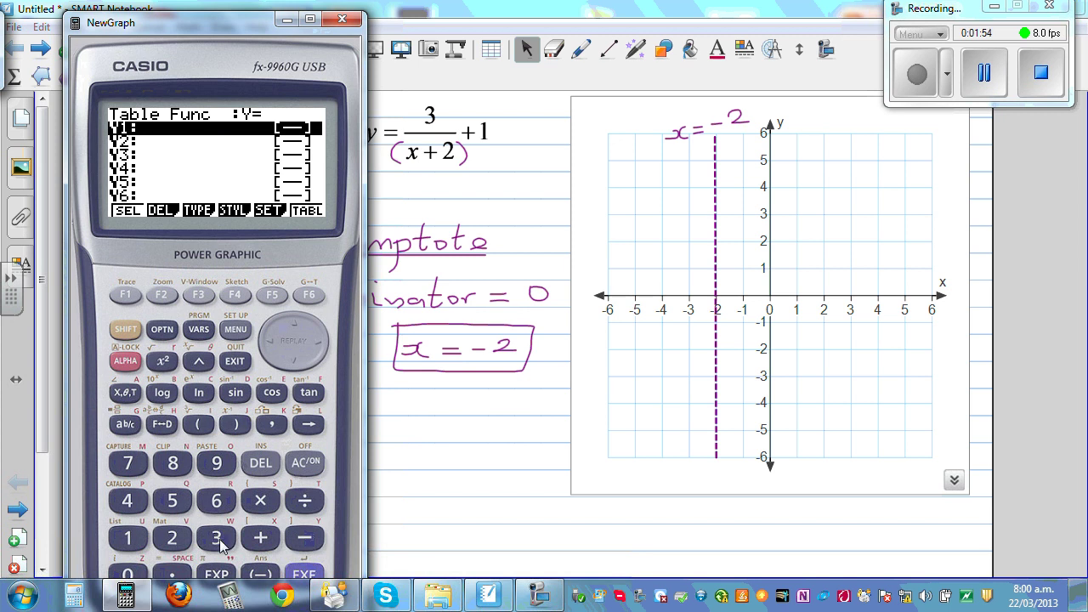
- Enter and store Y1 = 3÷(X+2)+1 as the table function
{"action": "left_click", "coordinate": [217, 539]}
{"action": "left_click", "coordinate": [305, 501]}
{"action": "left_click", "coordinate": [204, 425]}
{"action": "key", "text": "x"}
{"action": "left_click", "coordinate": [260, 539]}
{"action": "left_click", "coordinate": [173, 538]}
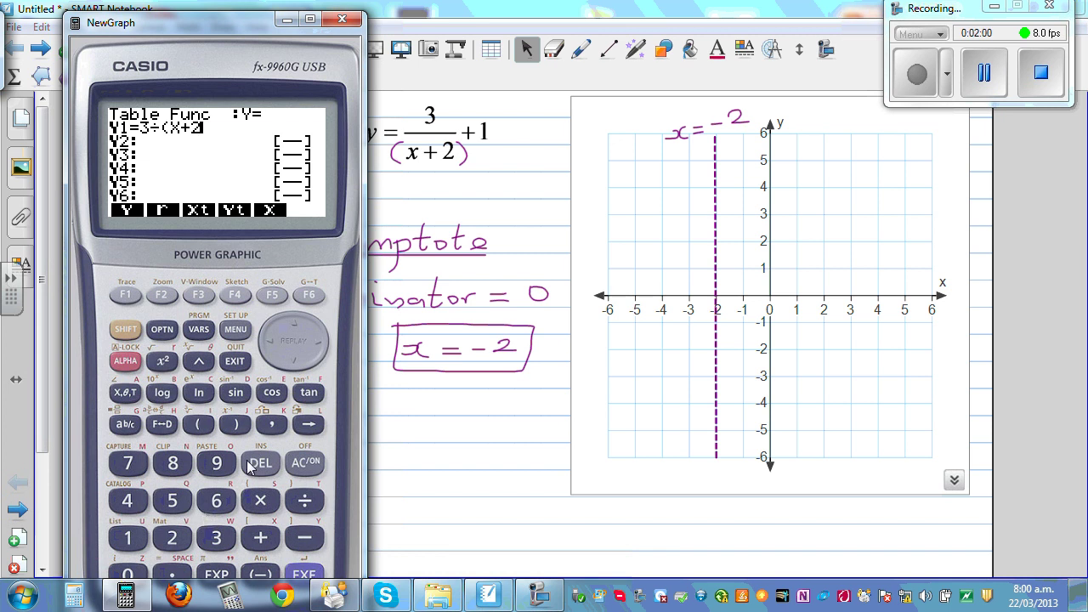
{"action": "left_click", "coordinate": [236, 425]}
{"action": "left_click", "coordinate": [260, 539]}
{"action": "left_click", "coordinate": [128, 538]}
{"action": "left_click", "coordinate": [304, 574]}
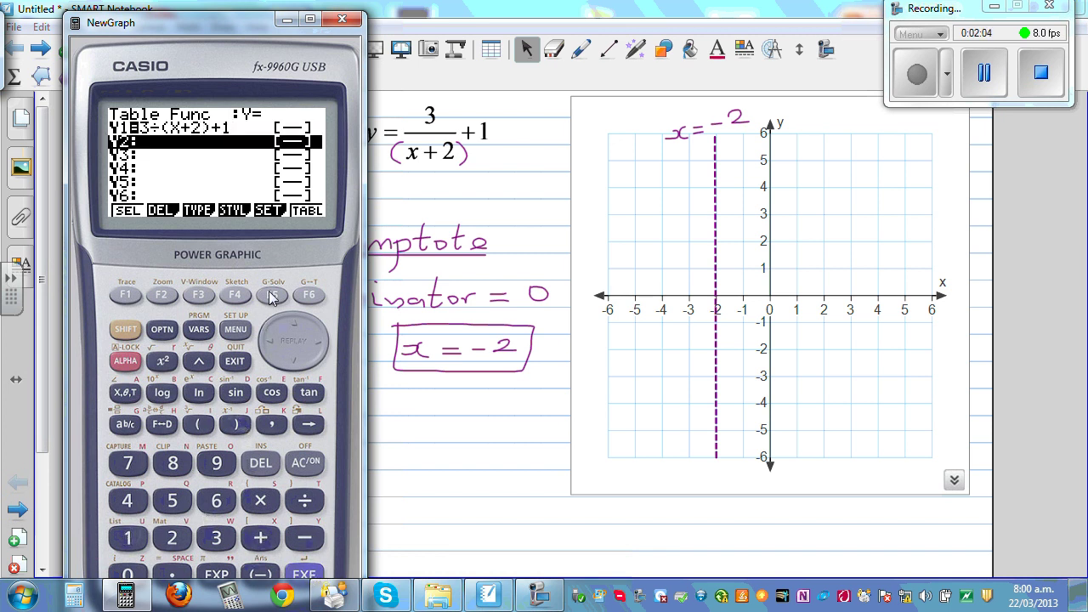
- Set the table range Start -10 and End 10, then display the table
{"action": "left_click", "coordinate": [271, 299]}
{"action": "left_click", "coordinate": [303, 537]}
{"action": "left_click", "coordinate": [127, 538]}
{"action": "left_click", "coordinate": [127, 575]}
{"action": "left_click", "coordinate": [311, 577]}
{"action": "left_click", "coordinate": [127, 538]}
{"action": "left_click", "coordinate": [128, 575]}
{"action": "left_click", "coordinate": [305, 575]}
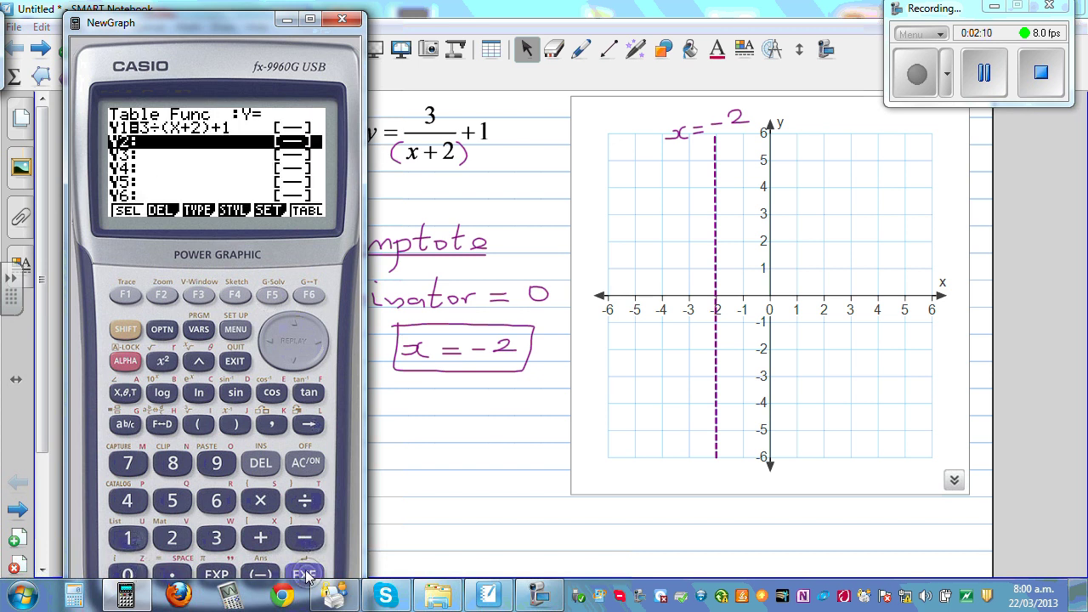
{"action": "left_click", "coordinate": [305, 575]}
- Step down the Y1 column to the X = -7 row
{"action": "left_click", "coordinate": [324, 343]}
{"action": "left_click", "coordinate": [287, 368]}
{"action": "left_click", "coordinate": [287, 368]}
{"action": "left_click", "coordinate": [287, 368]}
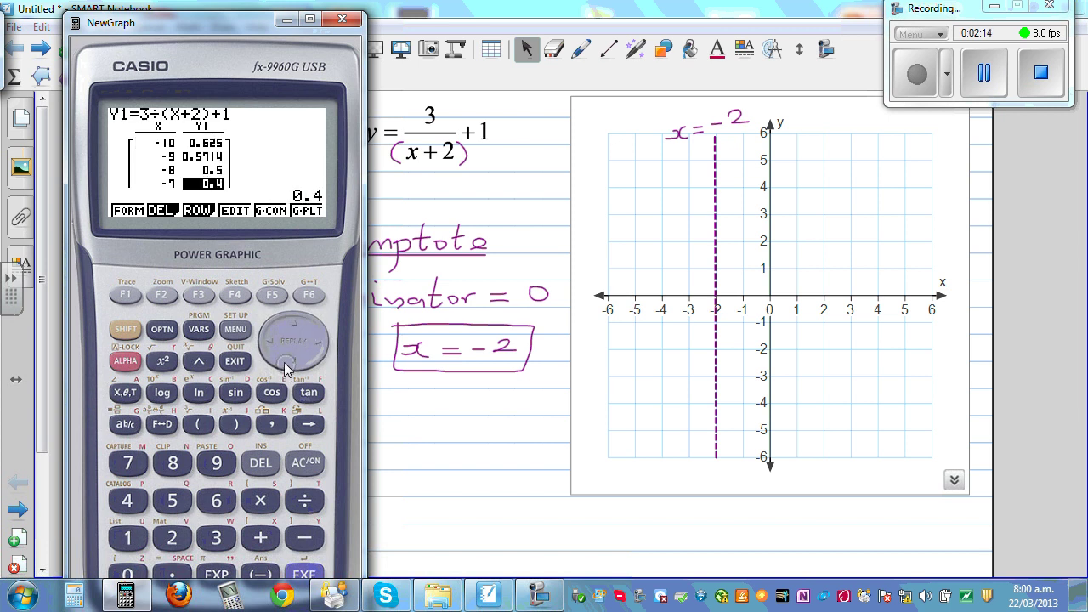
- Scroll the table to X = -2, where Y1 shows ERROR, then minimize the emulator
{"action": "left_click", "coordinate": [296, 366]}
{"action": "left_click", "coordinate": [296, 365]}
{"action": "left_click", "coordinate": [295, 365]}
{"action": "left_click", "coordinate": [296, 366]}
{"action": "left_click", "coordinate": [296, 365]}
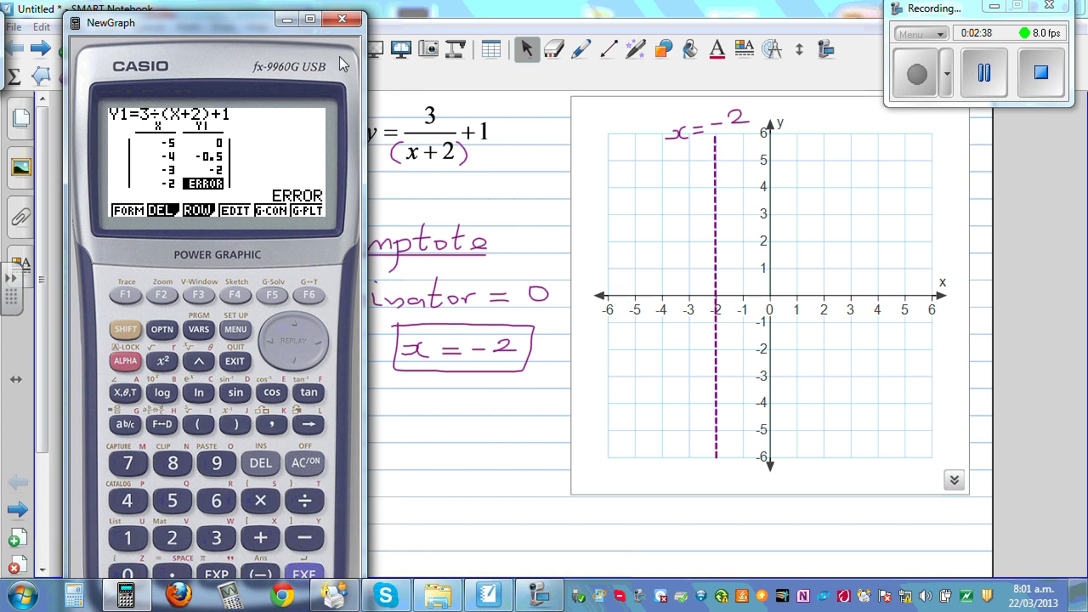
{"action": "left_click", "coordinate": [286, 20]}
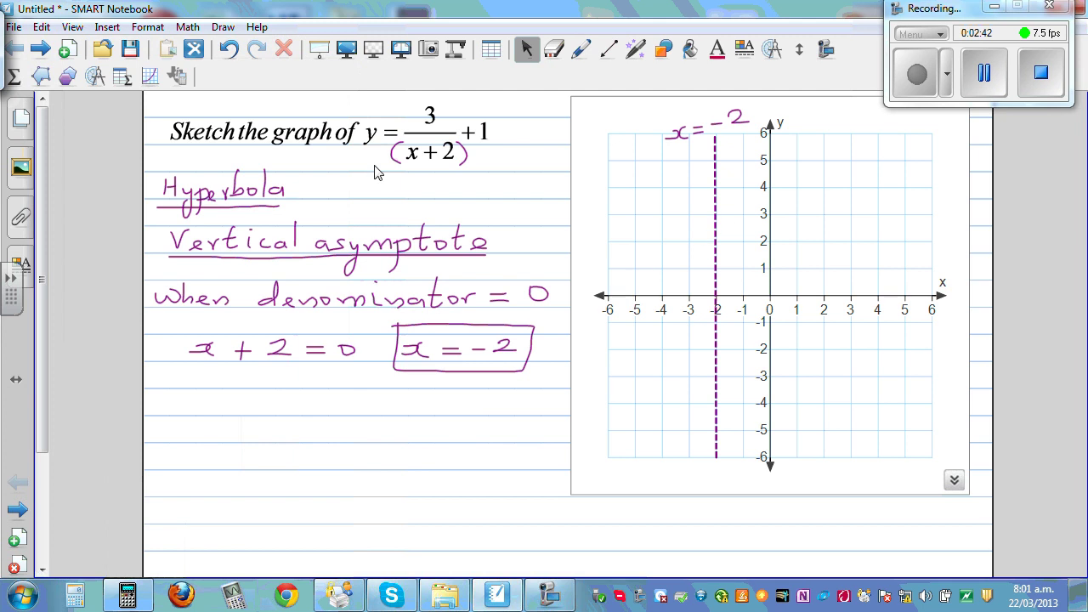
- With the blue pen, write the underlined heading 'y intercept (x = 0)'
{"action": "left_click", "coordinate": [582, 53]}
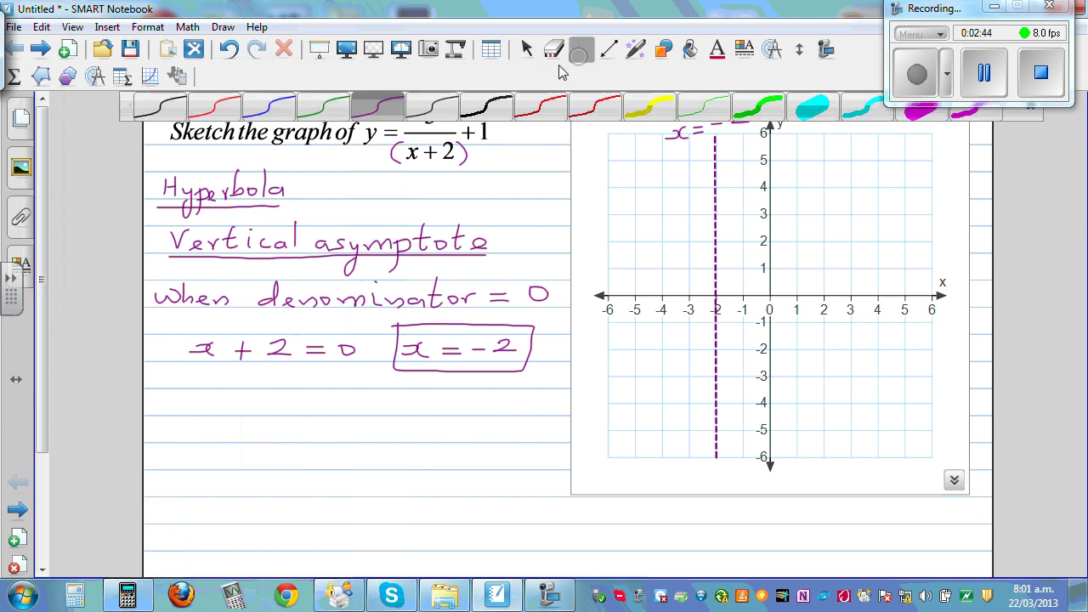
{"action": "left_click", "coordinate": [271, 109]}
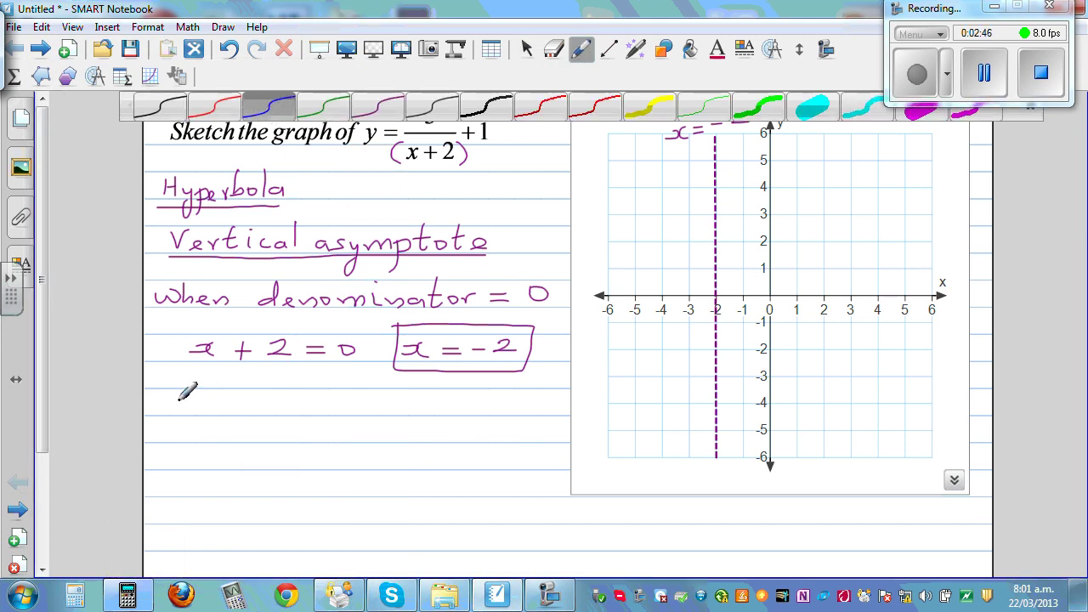
{"action": "mouse_move", "coordinate": [176, 401]}
{"action": "left_mouse_down"}
{"action": "mouse_move", "coordinate": [181, 429]}
{"action": "mouse_move", "coordinate": [212, 402]}
{"action": "mouse_move", "coordinate": [211, 412]}
{"action": "mouse_move", "coordinate": [242, 411]}
{"action": "mouse_move", "coordinate": [255, 402]}
{"action": "mouse_move", "coordinate": [246, 398]}
{"action": "mouse_move", "coordinate": [282, 412]}
{"action": "mouse_move", "coordinate": [298, 398]}
{"action": "mouse_move", "coordinate": [327, 408]}
{"action": "mouse_move", "coordinate": [360, 392]}
{"action": "left_mouse_up"}
{"action": "mouse_move", "coordinate": [161, 418]}
{"action": "left_mouse_down"}
{"action": "mouse_move", "coordinate": [351, 419]}
{"action": "mouse_move", "coordinate": [488, 413]}
{"action": "left_mouse_up"}
{"action": "left_click_drag", "start_coordinate": [392, 416], "coordinate": [476, 416]}
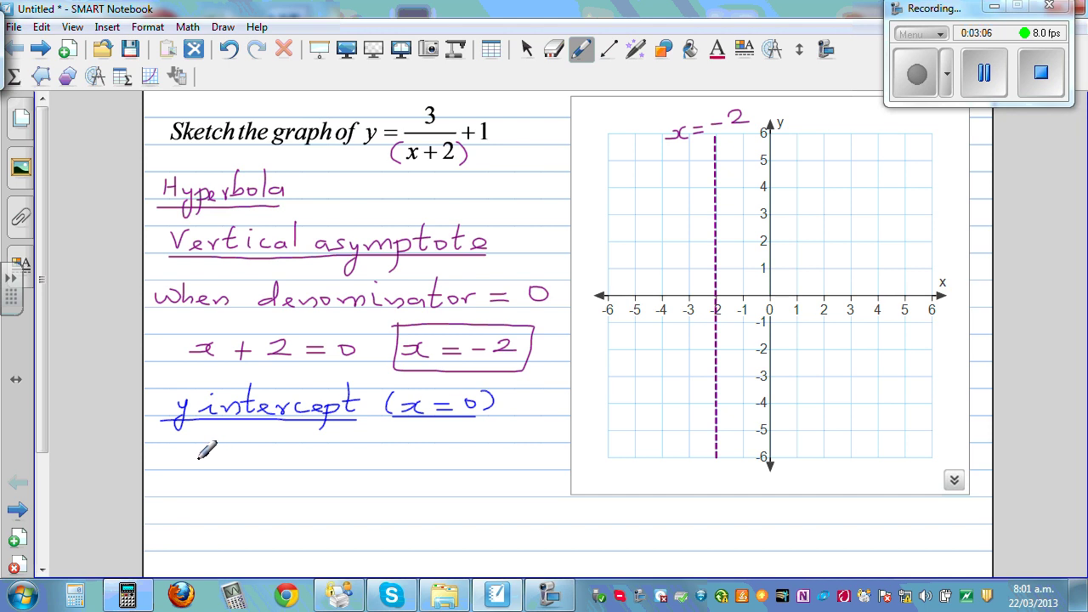
- Write the calculation 'y = 3/2 + 1 = 1.5 + 1 = 2.5'
{"action": "left_click_drag", "start_coordinate": [200, 457], "coordinate": [206, 469]}
{"action": "mouse_move", "coordinate": [218, 457]}
{"action": "left_mouse_down"}
{"action": "mouse_move", "coordinate": [254, 455]}
{"action": "mouse_move", "coordinate": [231, 467]}
{"action": "mouse_move", "coordinate": [299, 456]}
{"action": "mouse_move", "coordinate": [290, 465]}
{"action": "mouse_move", "coordinate": [322, 467]}
{"action": "mouse_move", "coordinate": [295, 484]}
{"action": "mouse_move", "coordinate": [363, 458]}
{"action": "mouse_move", "coordinate": [423, 453]}
{"action": "left_mouse_up"}
{"action": "mouse_move", "coordinate": [404, 463]}
{"action": "left_mouse_down"}
{"action": "mouse_move", "coordinate": [510, 465]}
{"action": "mouse_move", "coordinate": [535, 455]}
{"action": "mouse_move", "coordinate": [555, 463]}
{"action": "left_mouse_up"}
{"action": "left_click", "coordinate": [451, 459]}
{"action": "left_click_drag", "start_coordinate": [587, 450], "coordinate": [577, 466]}
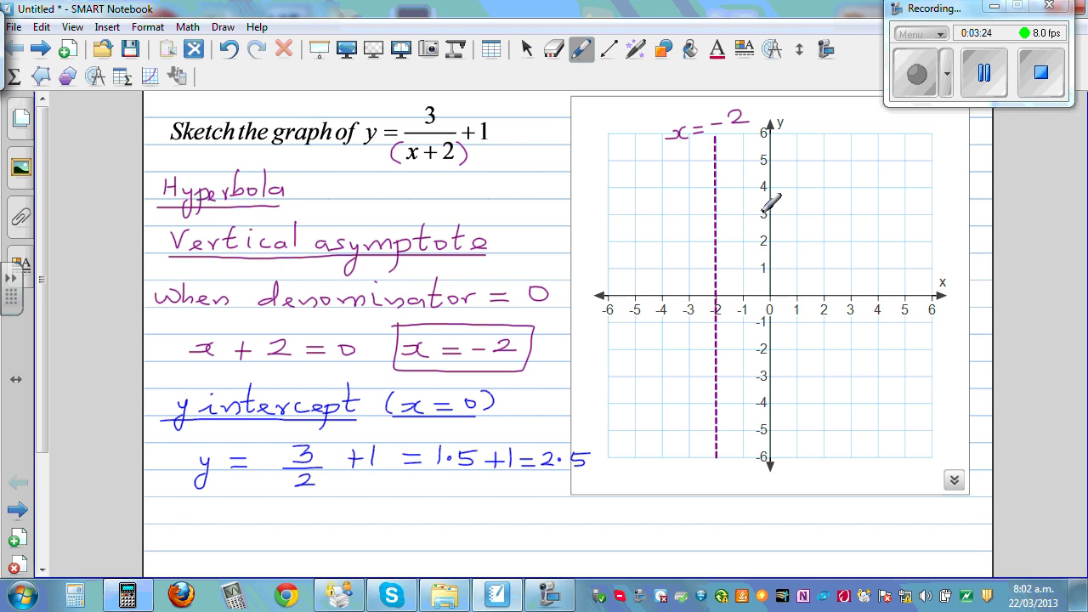